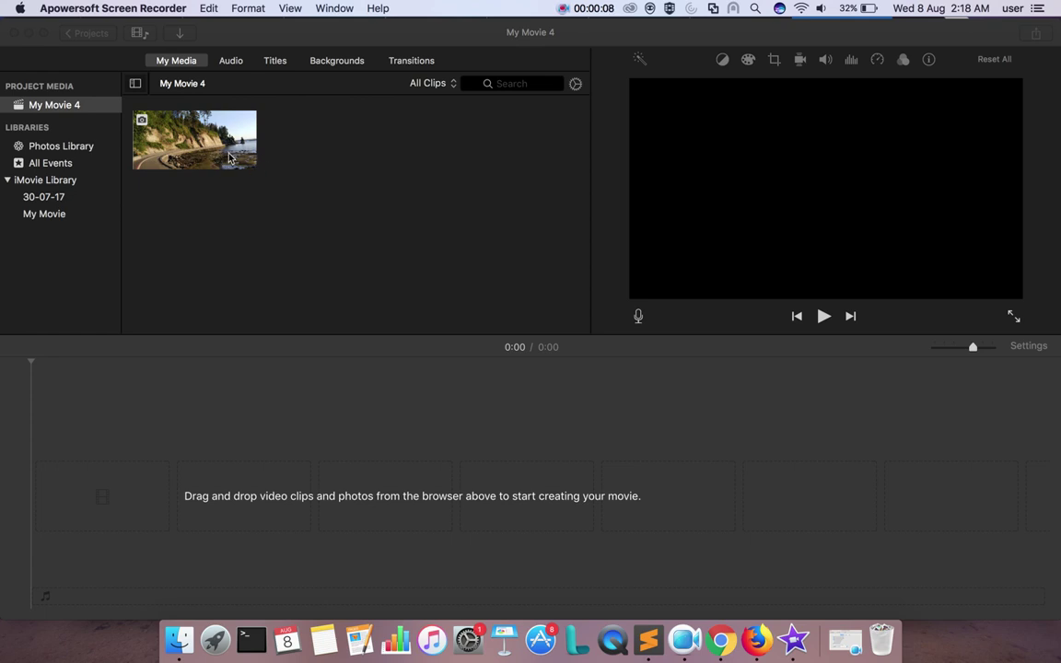
Add the shoreline photo from My Media to the My Movie 4 timeline as an 8-second clip
left_click(204, 136)
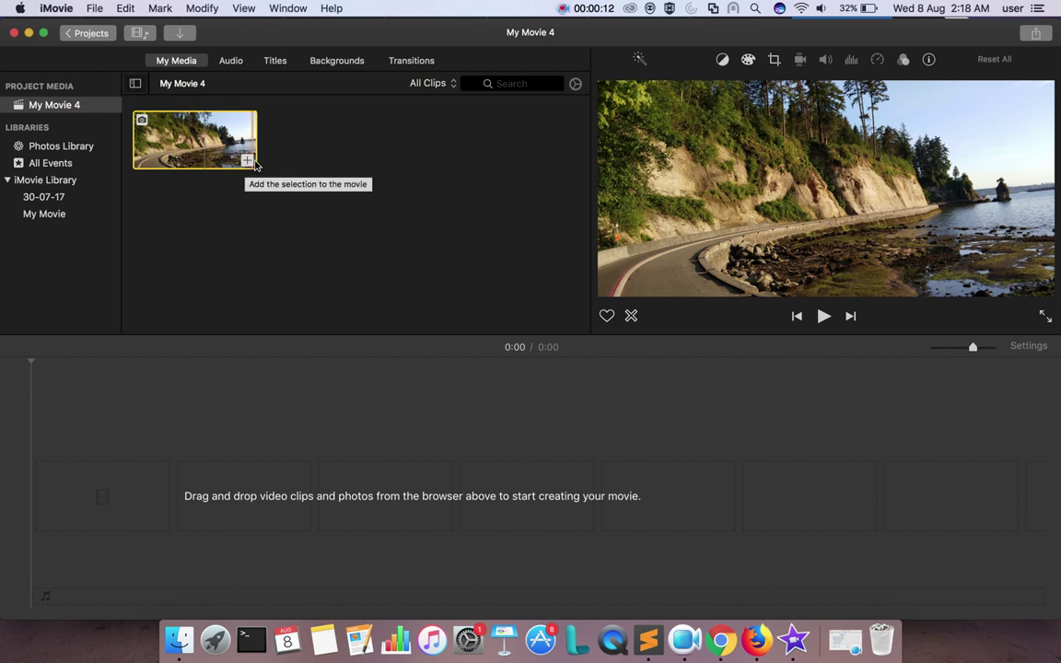
left_click(248, 162)
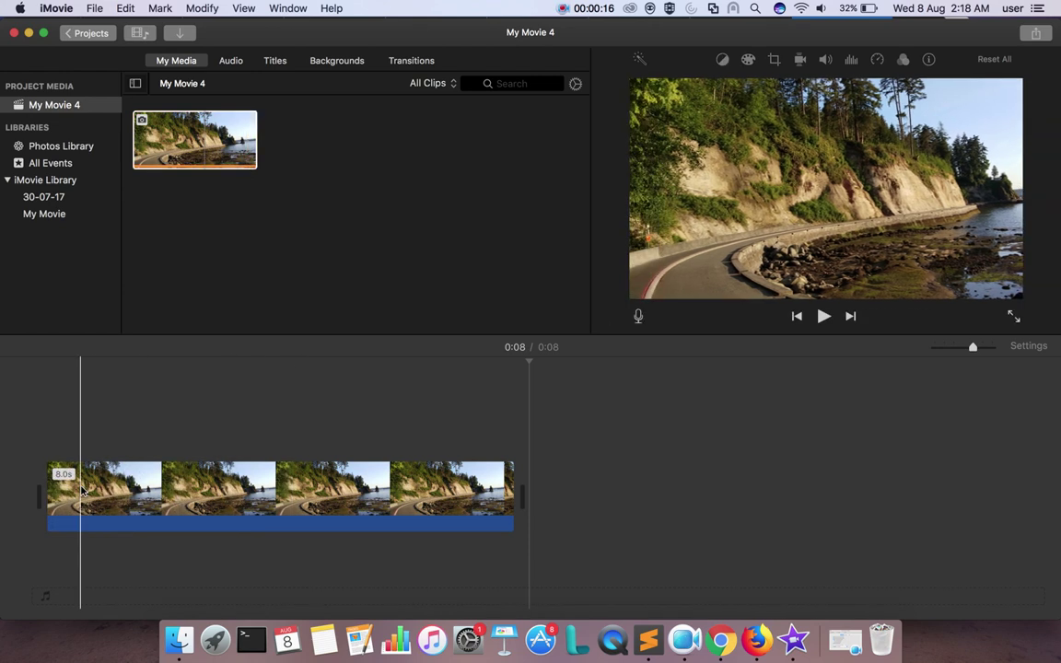
Select the coastal road photo clip in the timeline
left_click(153, 497)
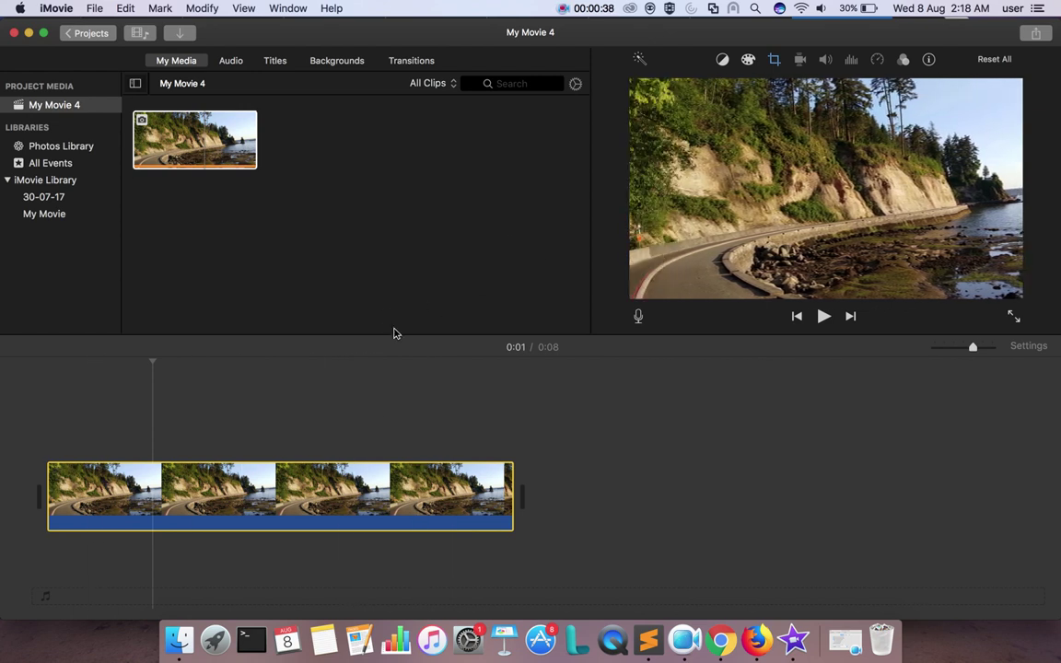
Apply Ken Burns, slightly enlarging the End frame and widening the Start frame over the whole photo
left_click(774, 61)
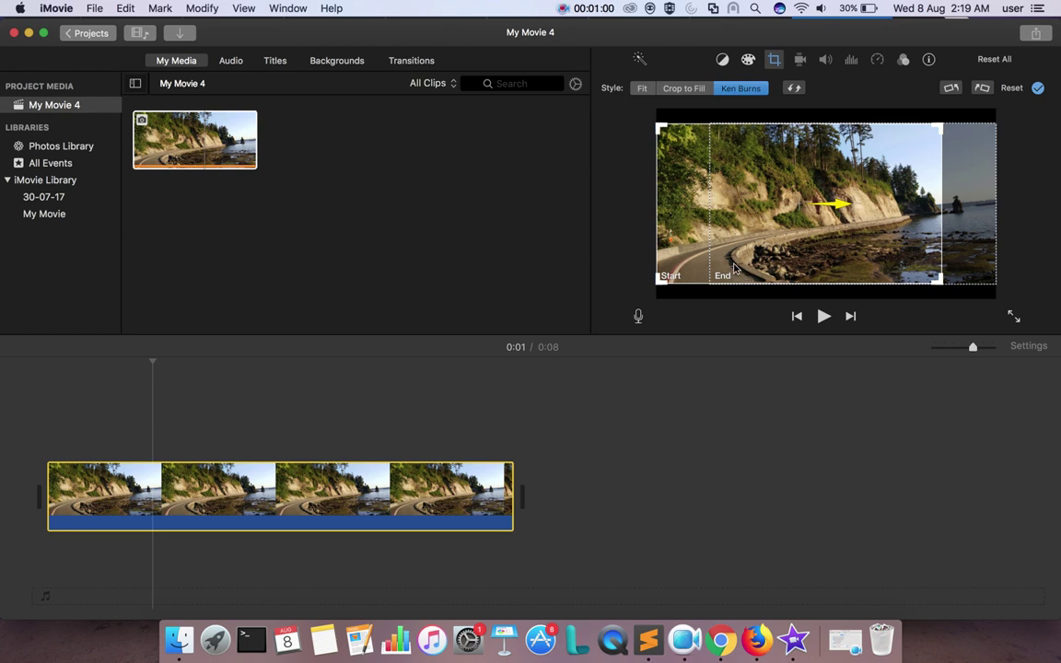
left_click(684, 268)
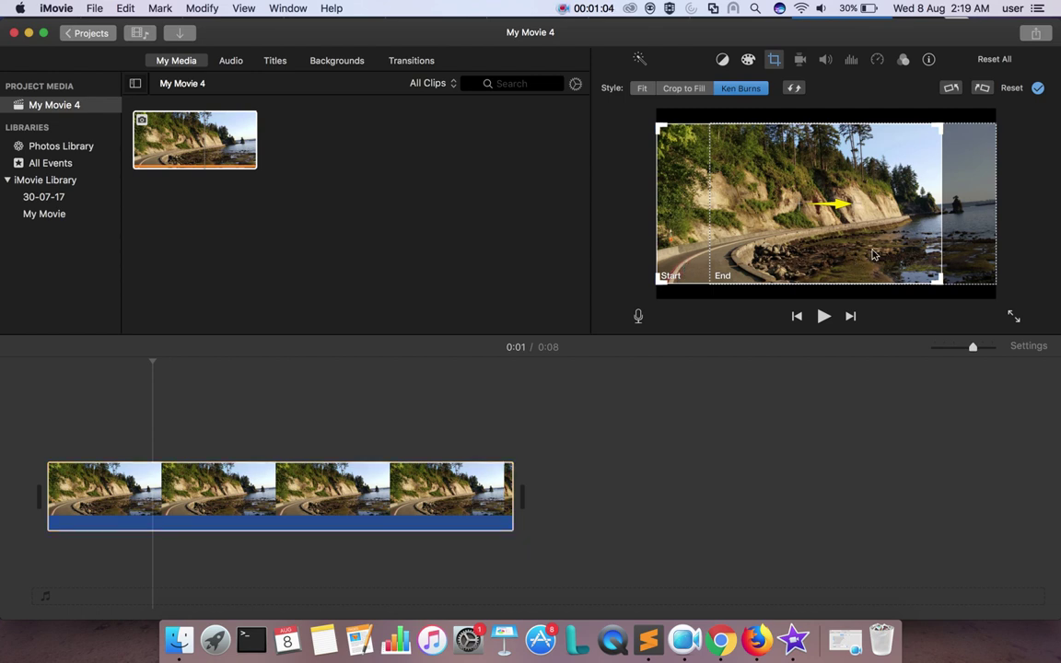
left_click(992, 283)
left_click_drag(991, 283, 1003, 307)
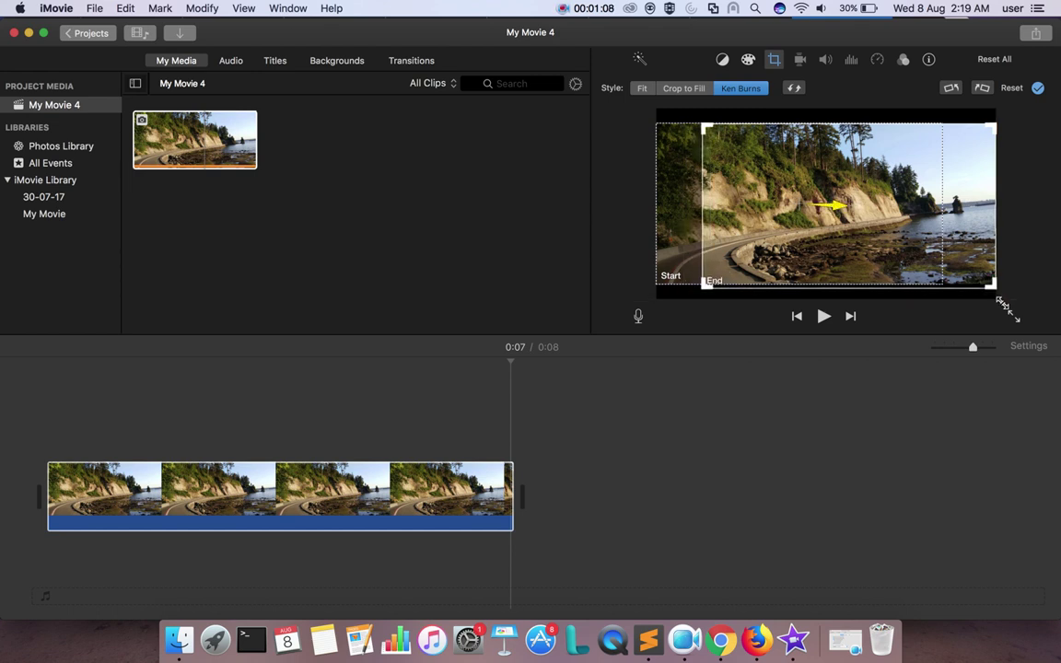
left_click(941, 285)
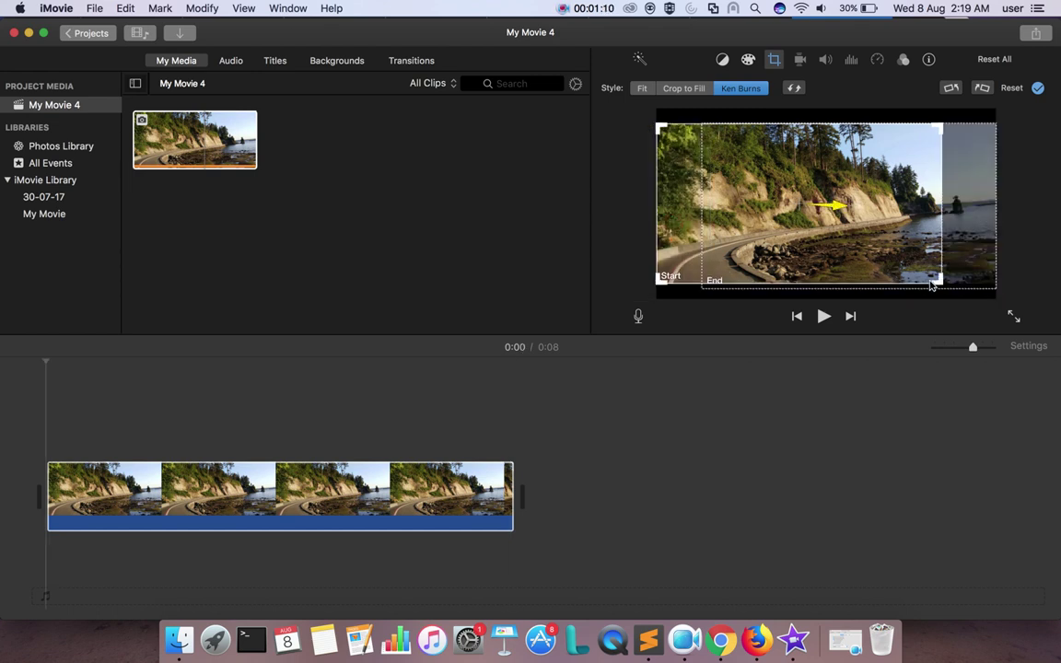
left_click(712, 232)
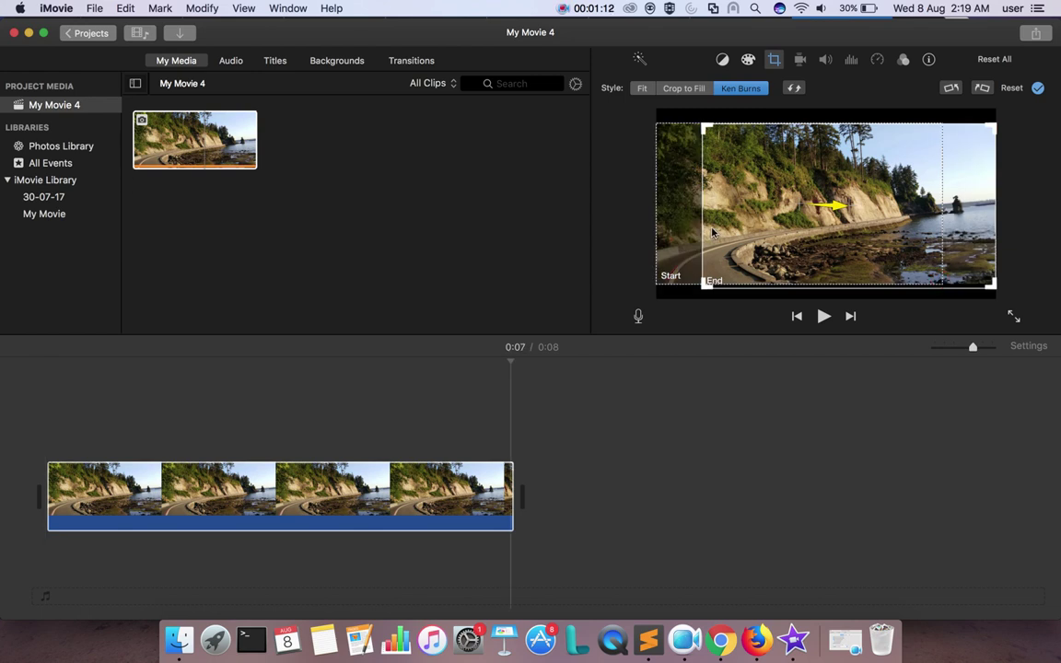
left_click(661, 260)
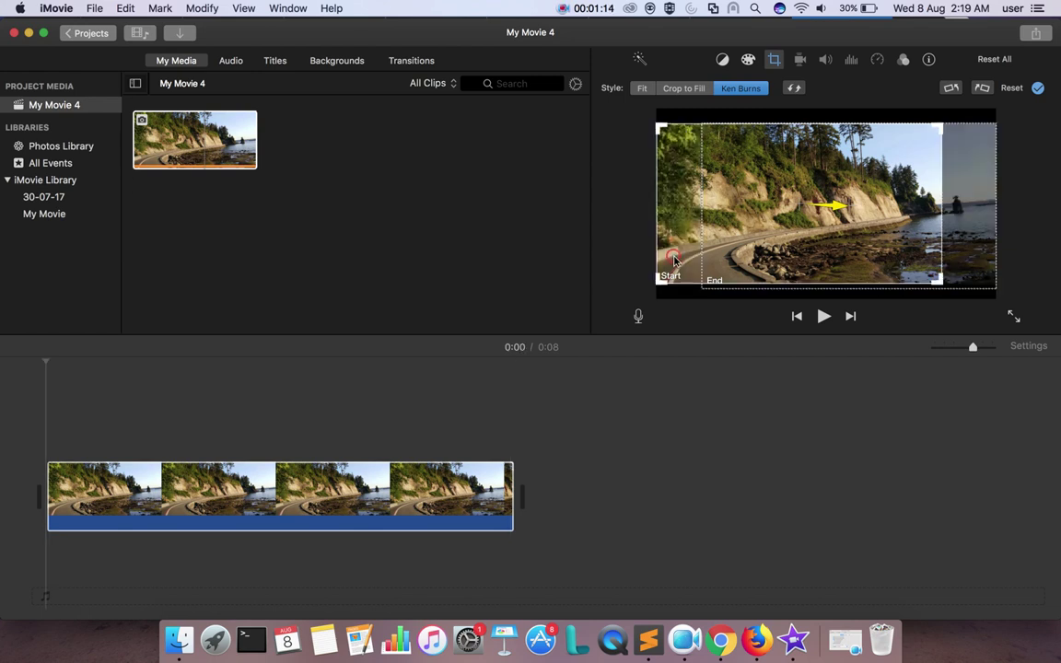
left_click_drag(937, 281, 1015, 314)
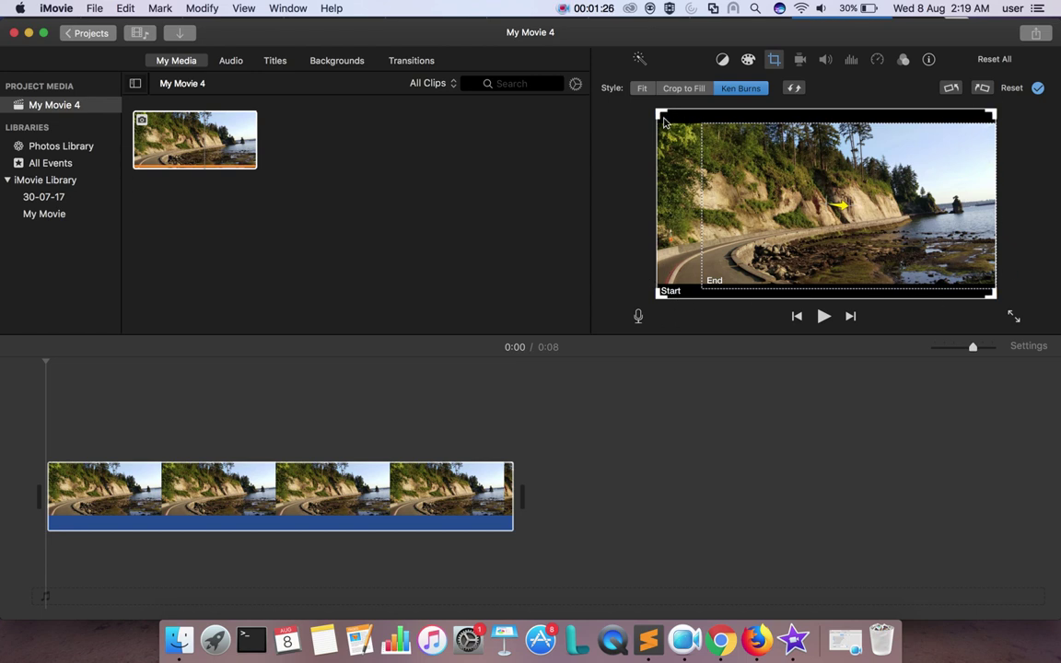
Shrink the Ken Burns End frame into a tight close-up around the sea stack
left_click(738, 253)
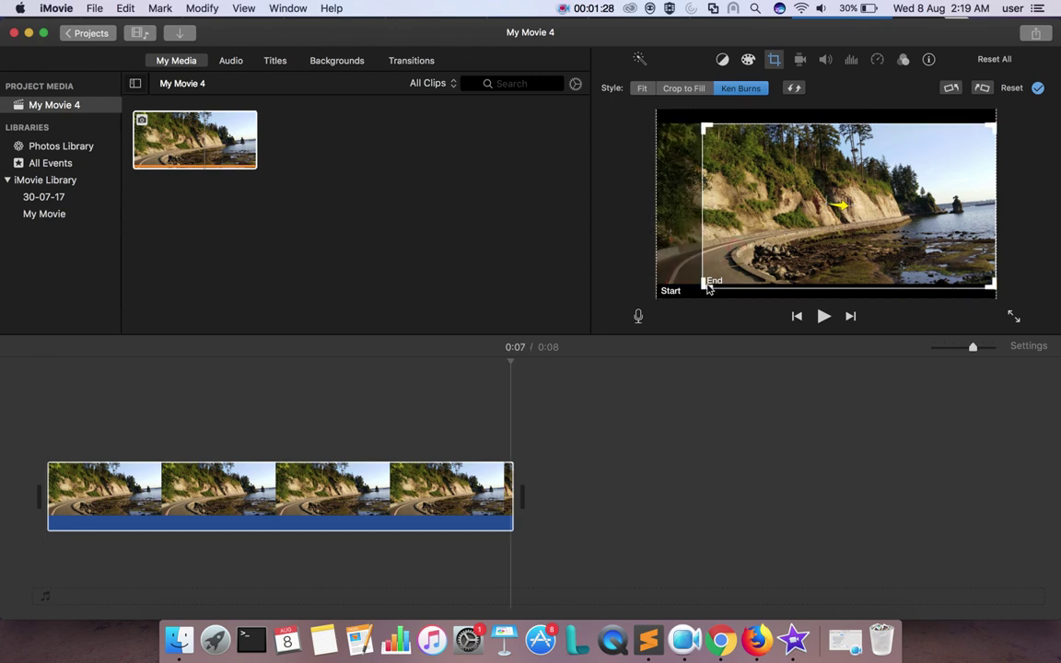
left_click_drag(706, 282, 857, 201)
left_click_drag(938, 187, 939, 226)
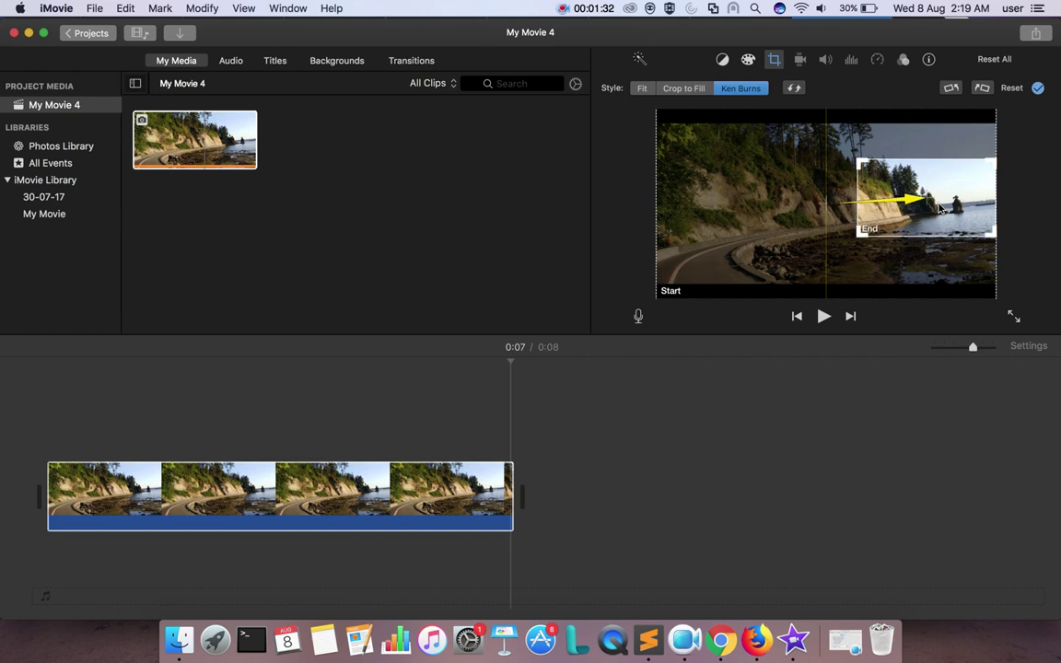
left_click_drag(858, 238, 969, 214)
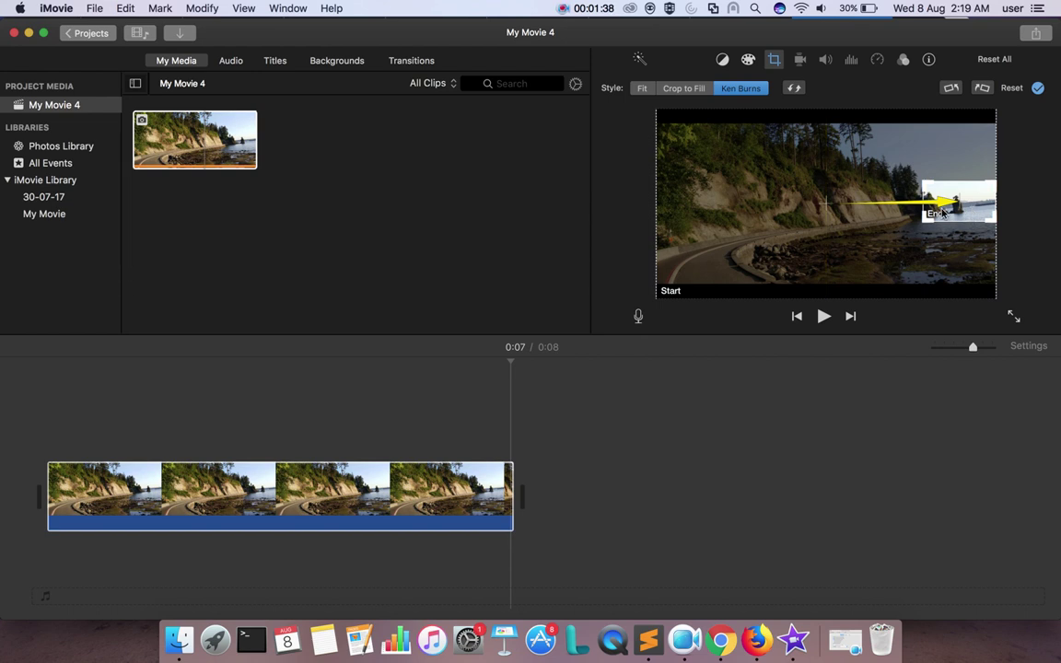
left_click(92, 384)
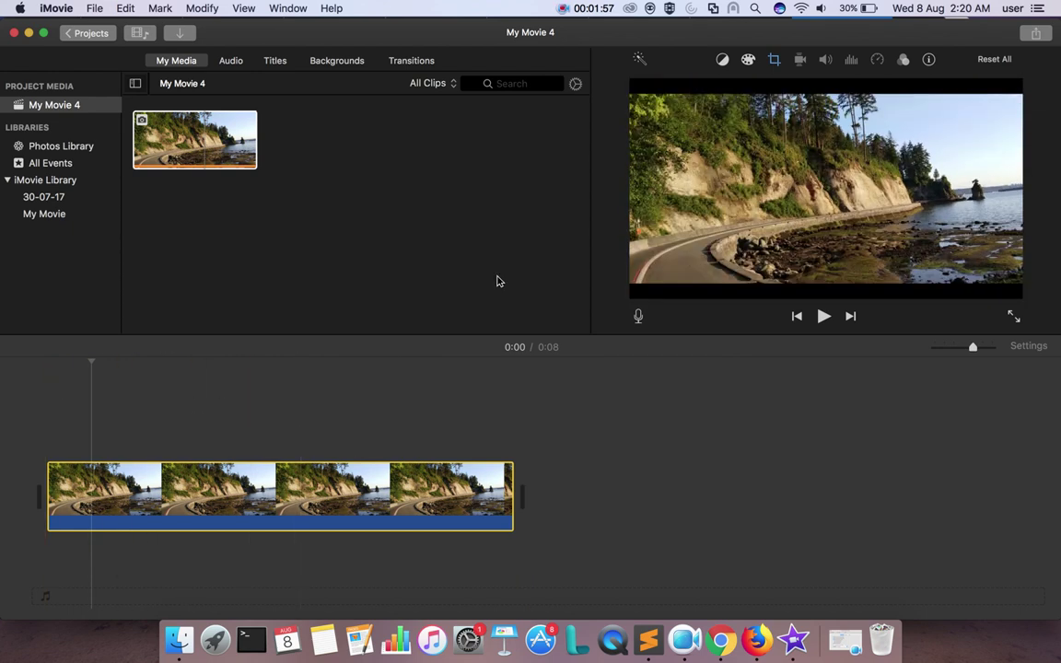
Swap the Ken Burns Start and End frames so the move pulls out from the sea stack
left_click(775, 61)
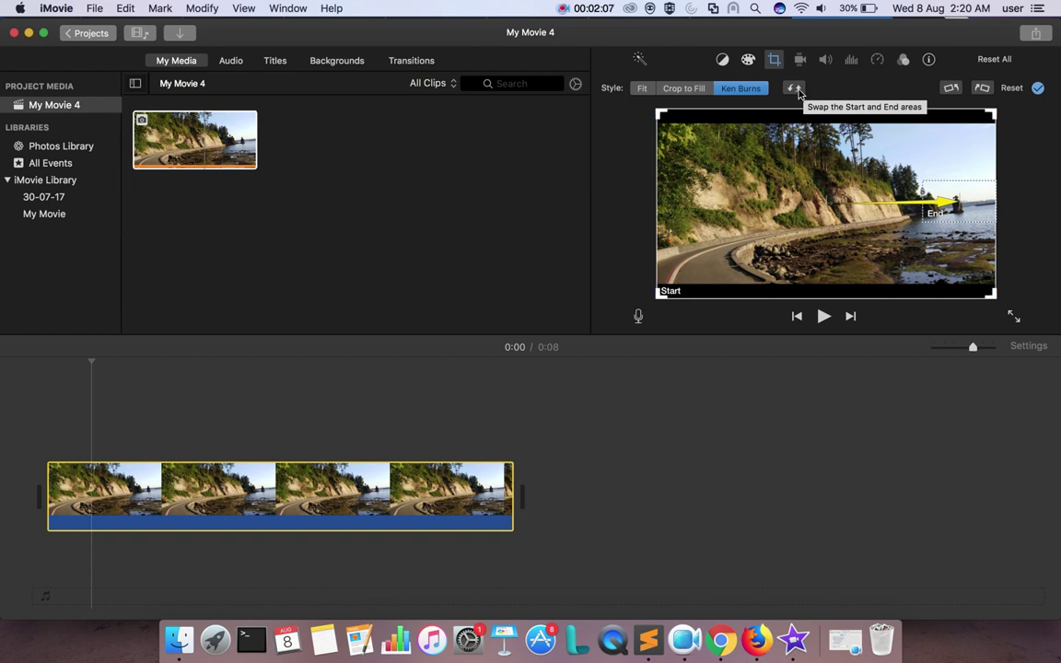
left_click(794, 89)
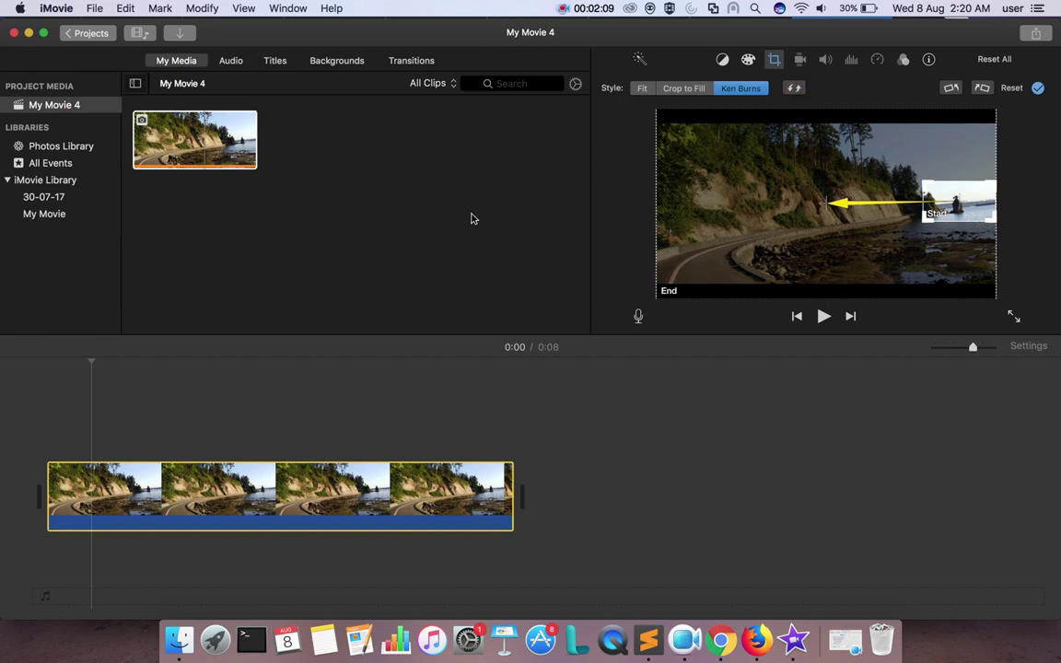
left_click(54, 402)
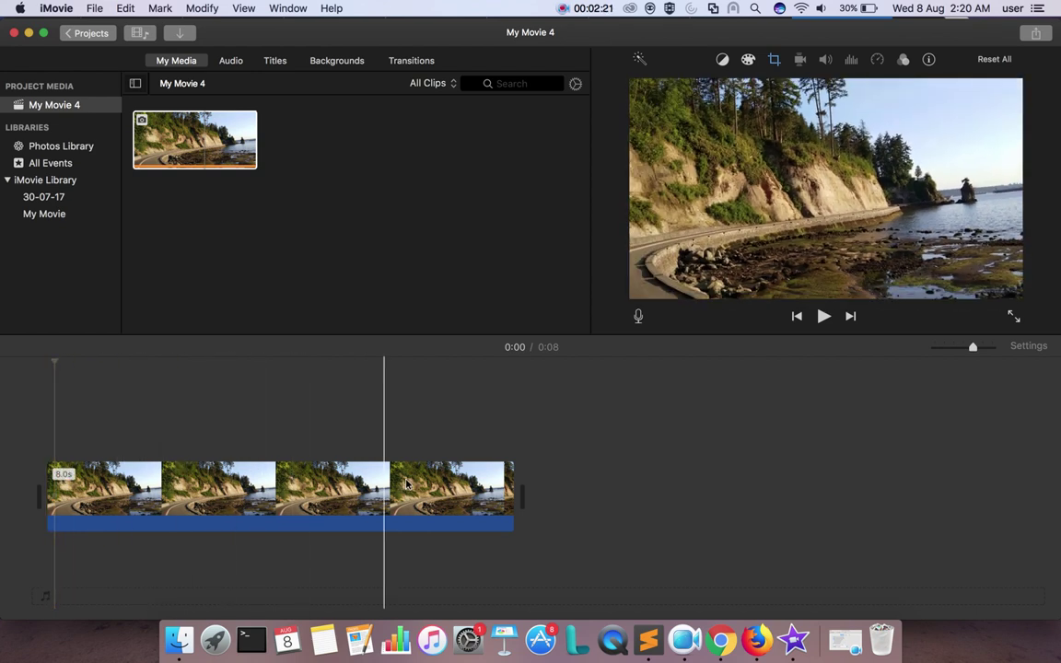
Preview the zoom, then place the playhead partway into the photo clip and select it
key("space")
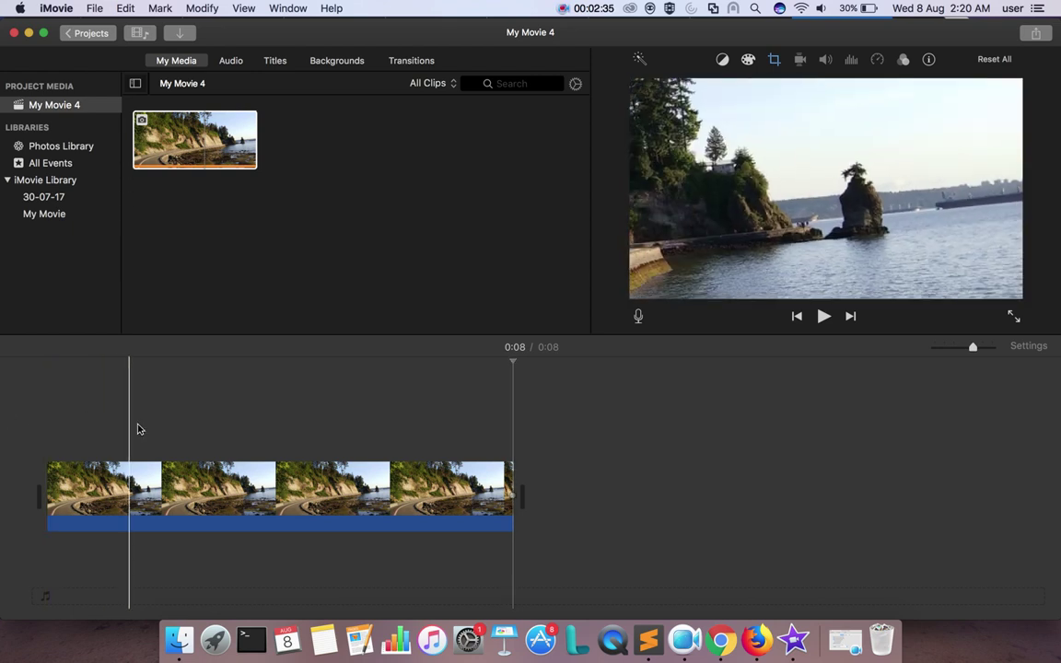
left_click(284, 417)
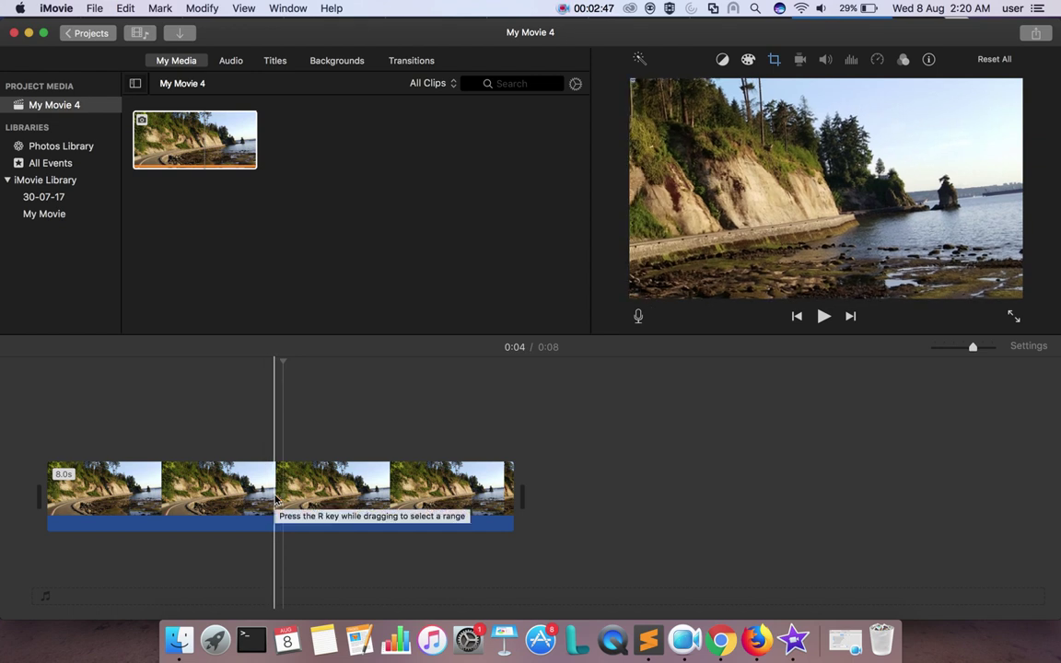
left_click(276, 497)
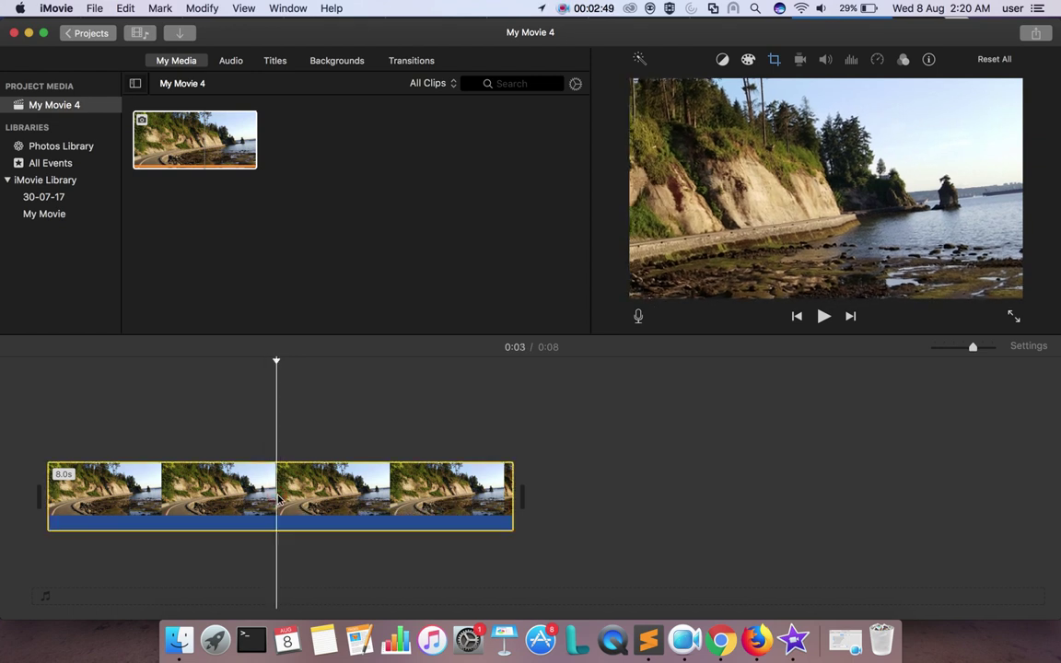
Split the photo clip at the 0:03 playhead into two consecutive clips
right_click(278, 499)
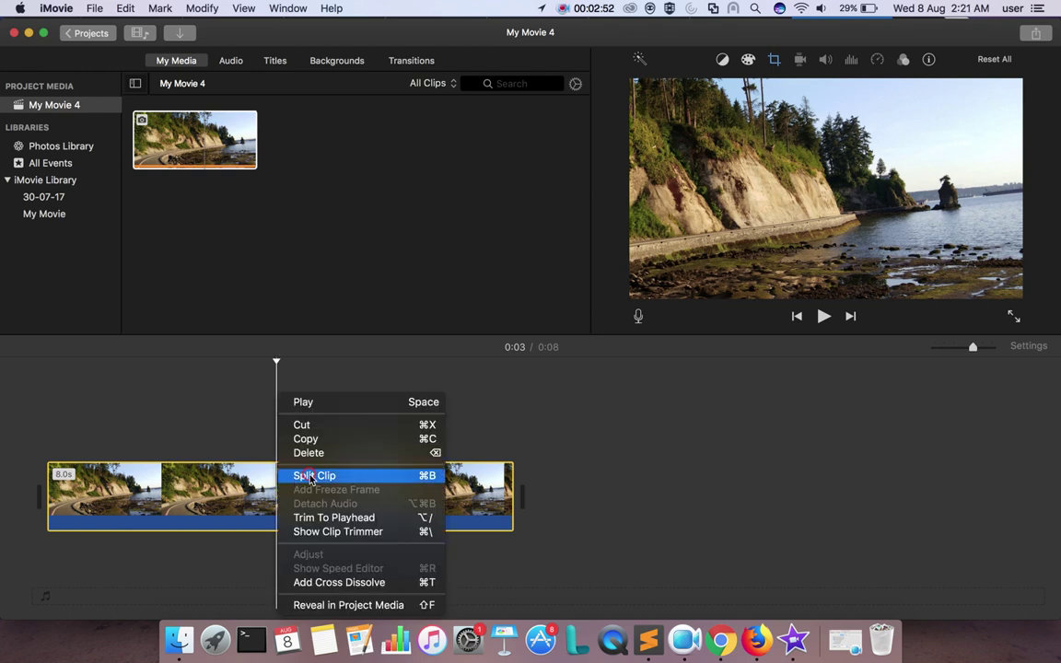
left_click(311, 476)
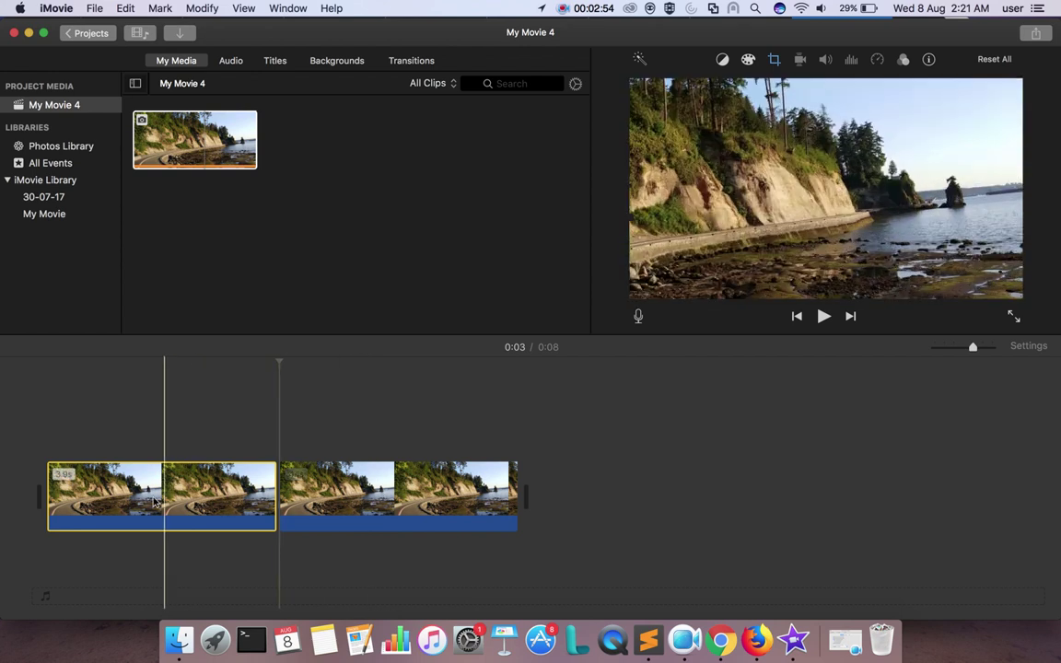
left_click(100, 494)
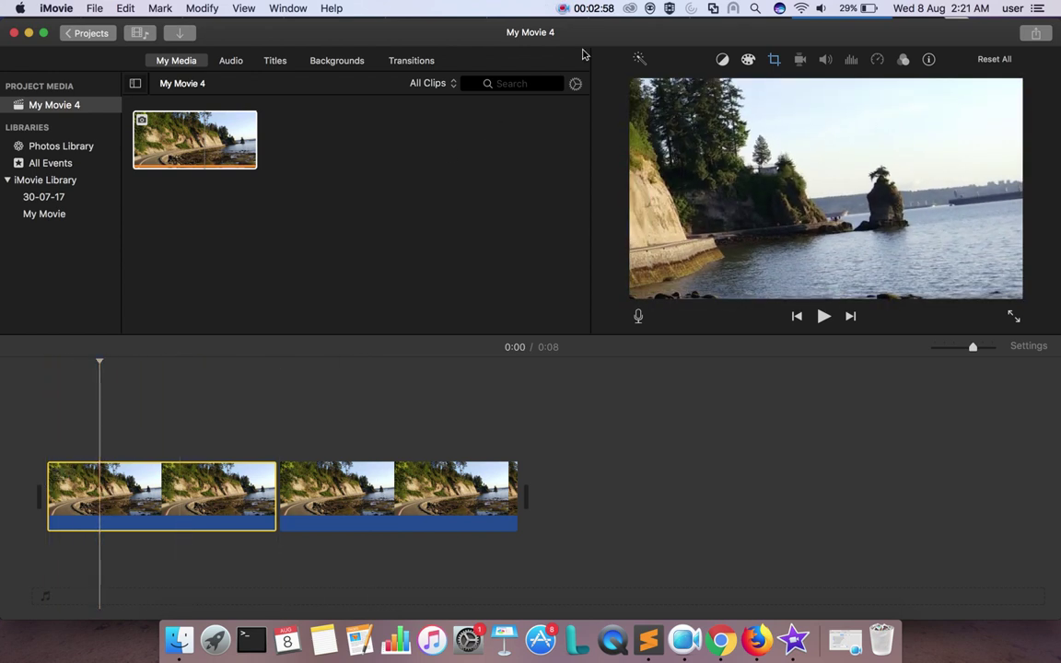
Swap the first clip's Ken Burns frames so it zooms from the full photo toward the rock
left_click(774, 60)
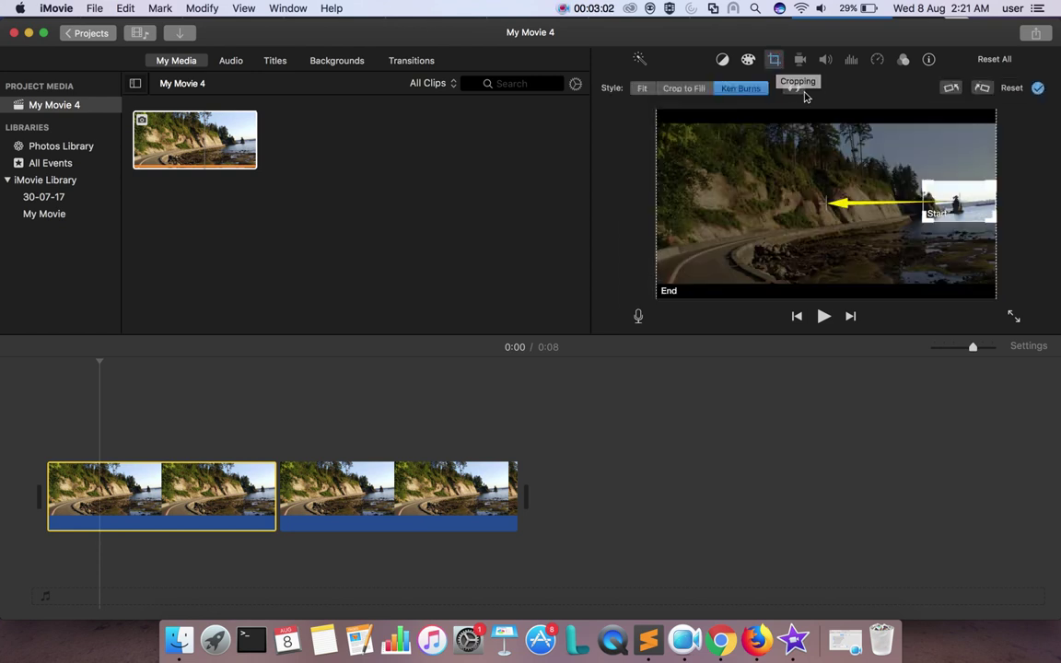
left_click(797, 89)
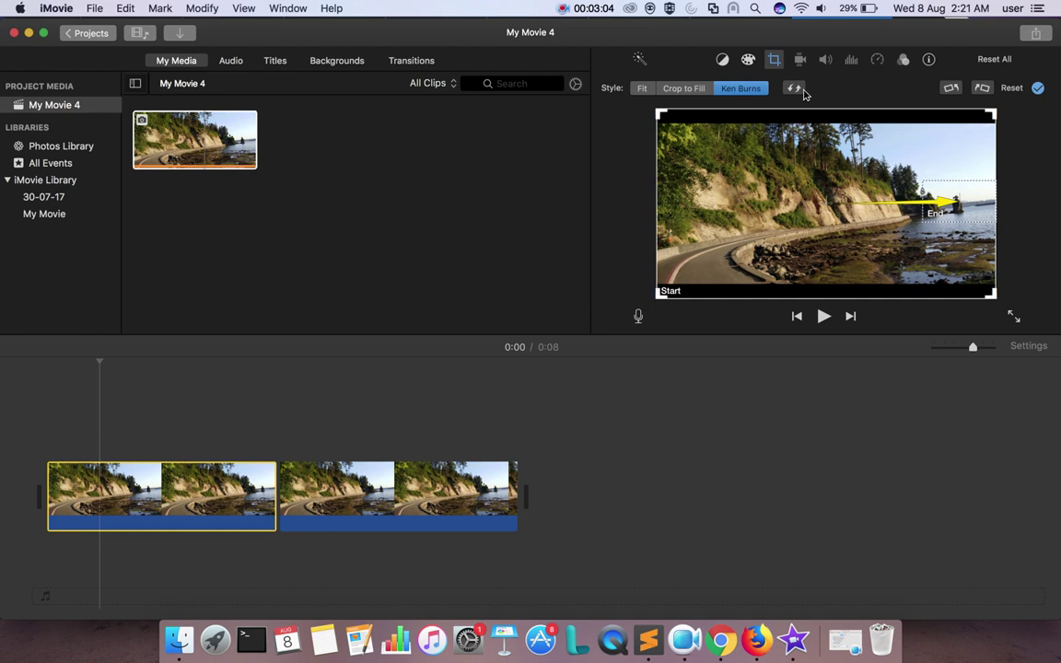
left_click(52, 407)
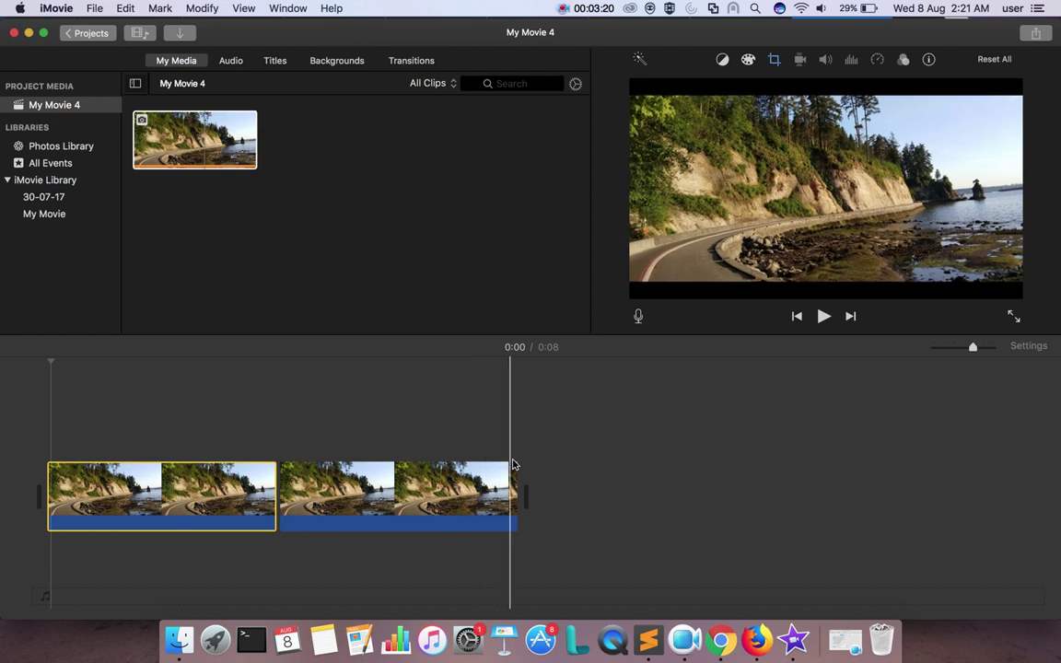
Preview both pans from the movie start, then bring up the second clip's Ken Burns settings
left_click(407, 416)
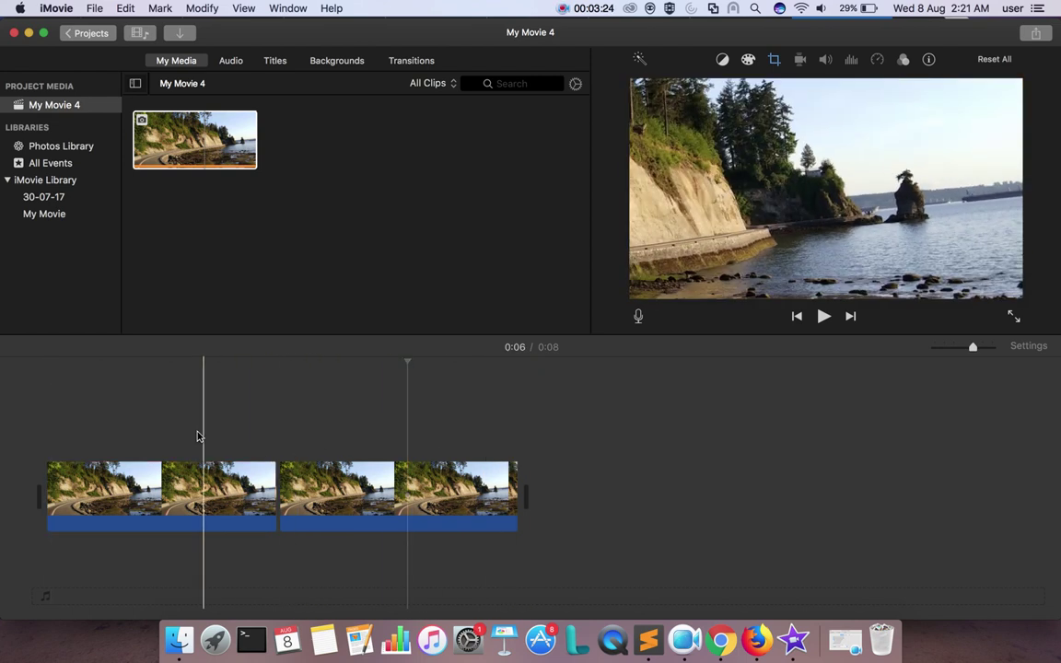
left_click(48, 389)
key("space")
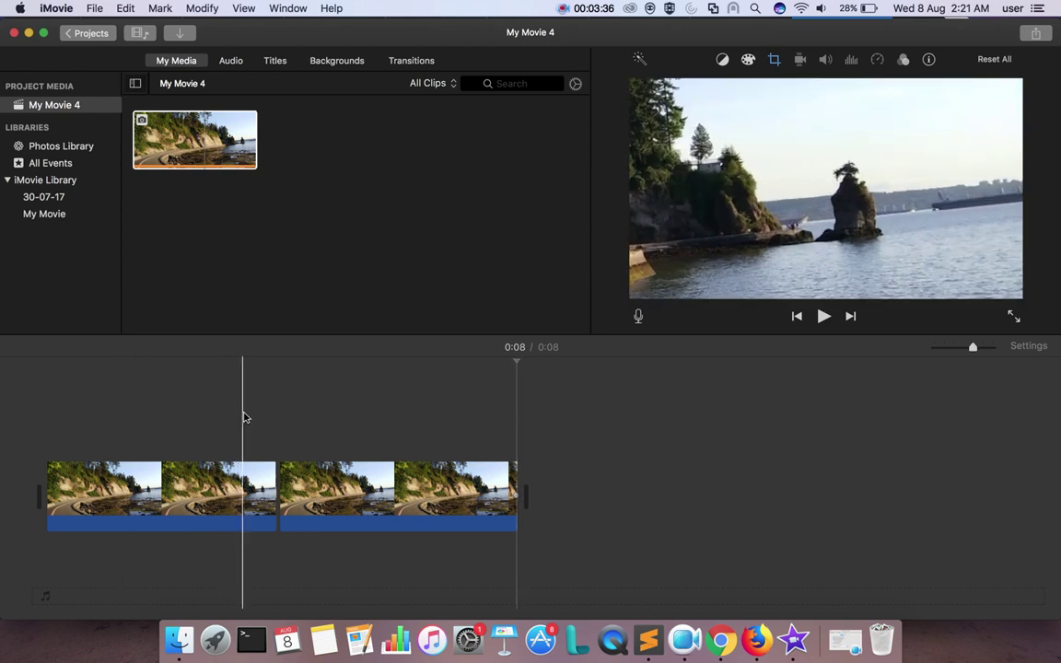
left_click(775, 61)
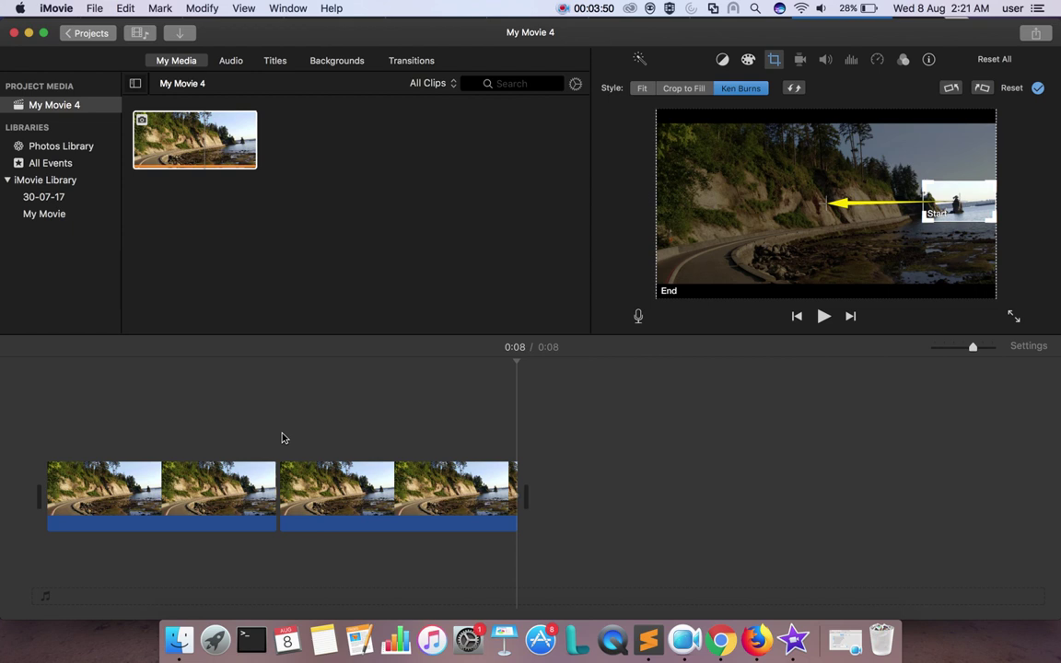
Compare the two clips' Ken Burns frames, then close the crop controls near the movie start
left_click(214, 493)
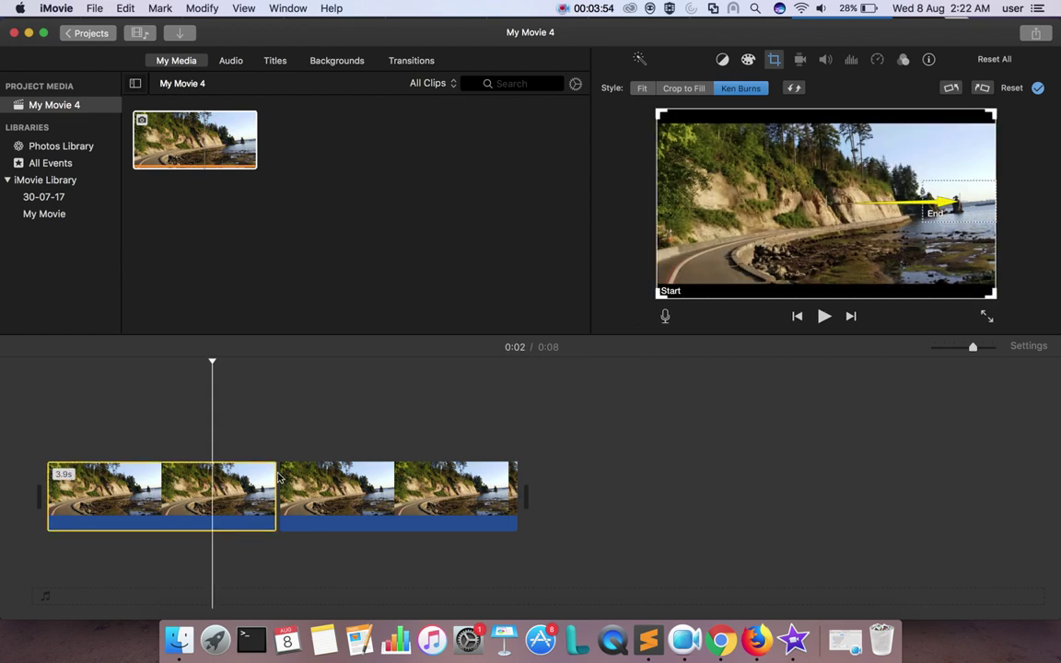
left_click(413, 494)
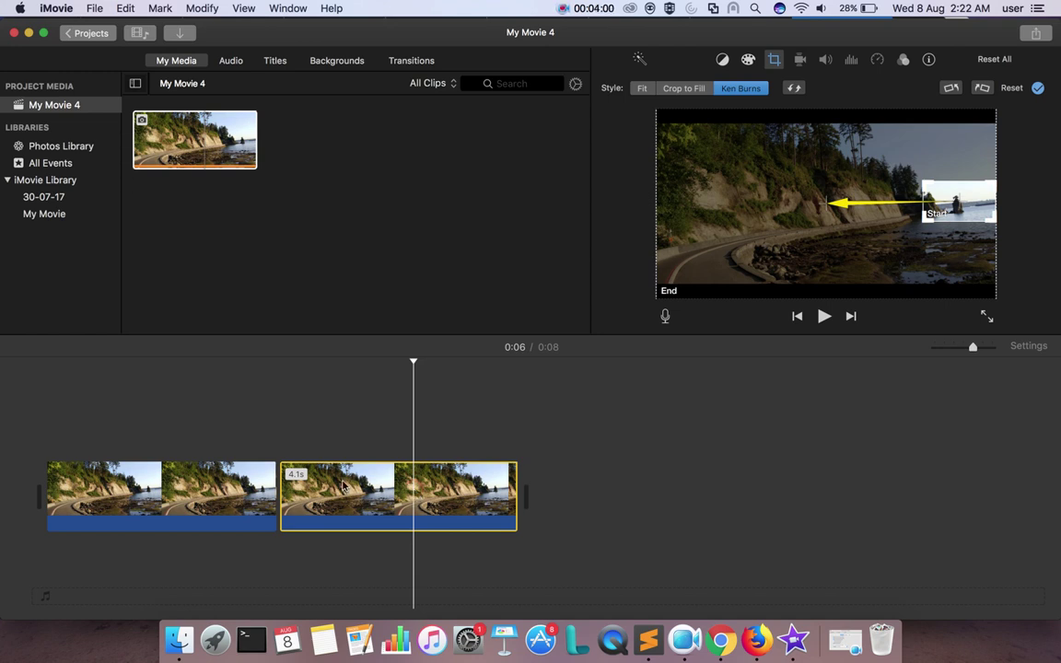
left_click(218, 486)
left_click(336, 495)
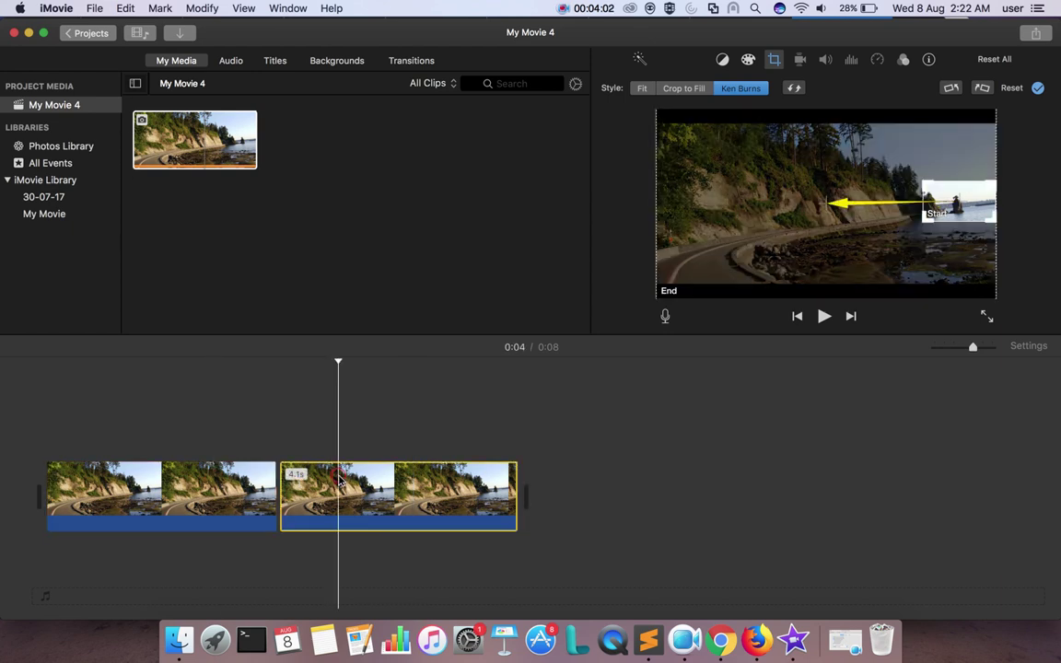
left_click(210, 479)
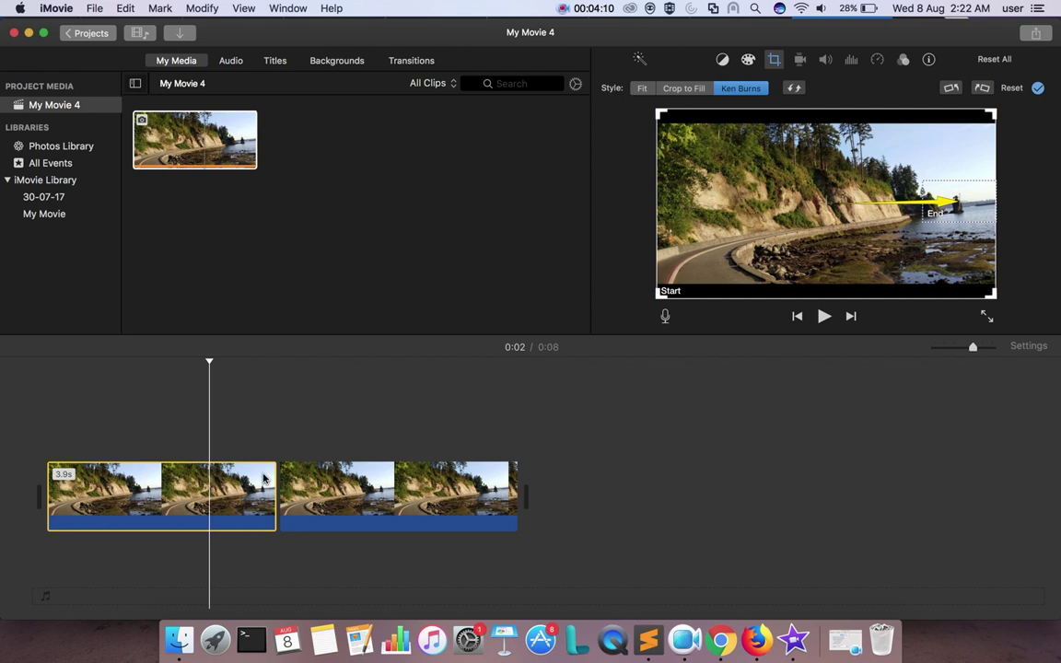
left_click(77, 392)
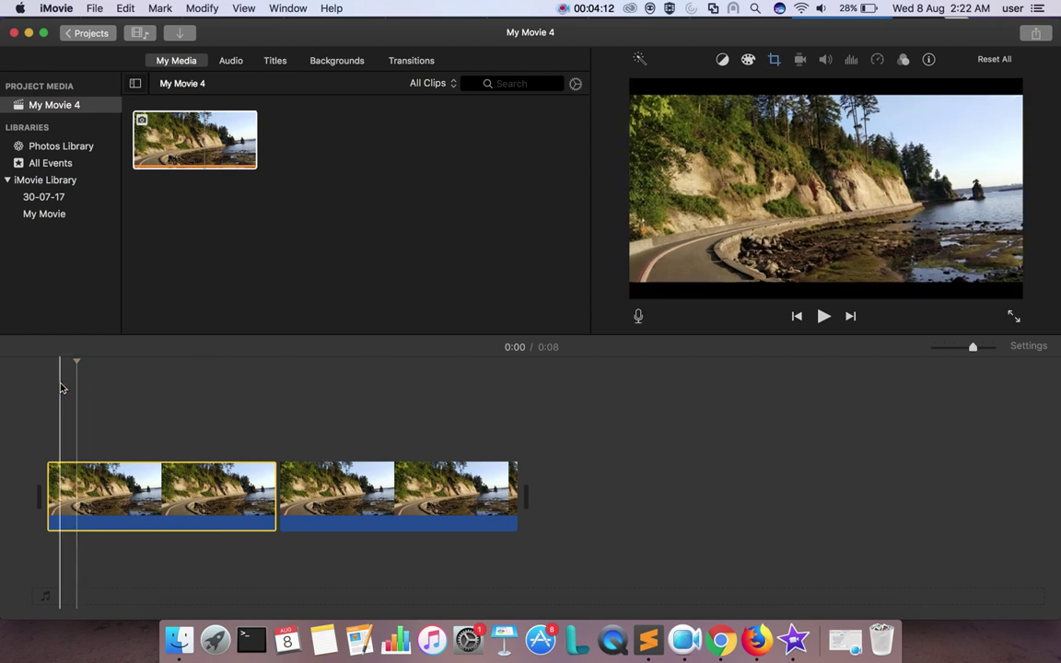
left_click(123, 387)
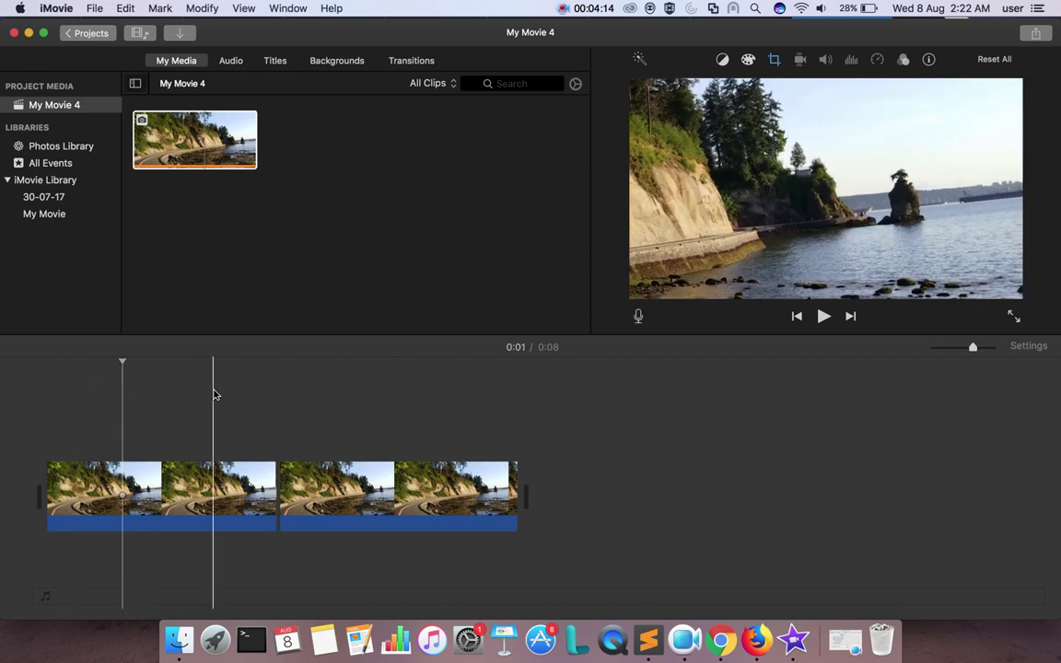